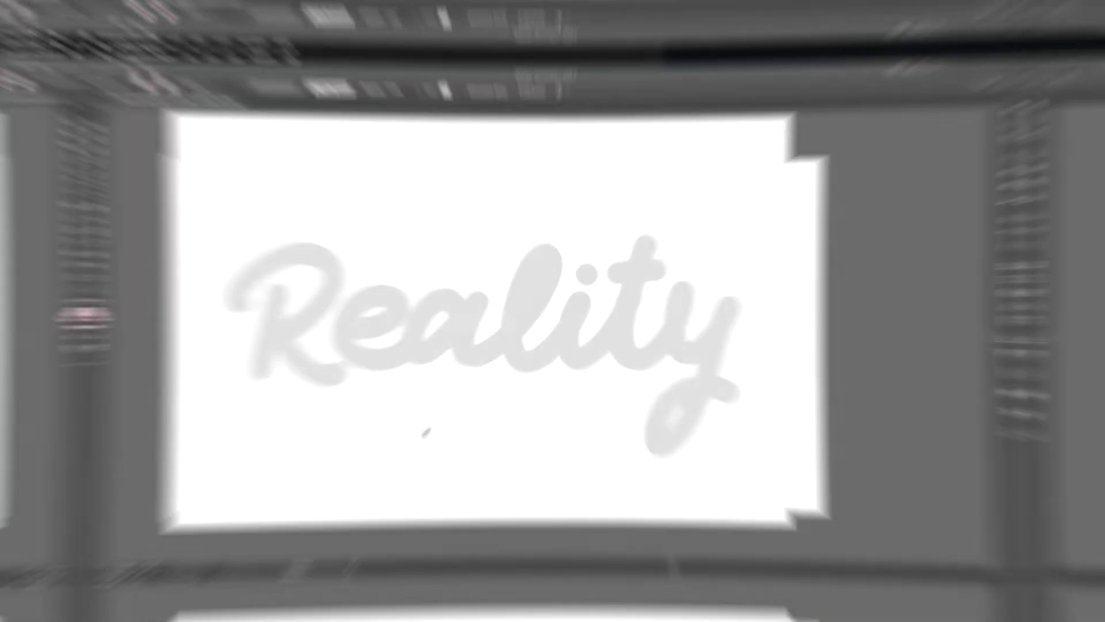
# Step: With the grey 'Reality' lettering open in Illustrator, switch to the Pen tool
pyautogui.press('p')
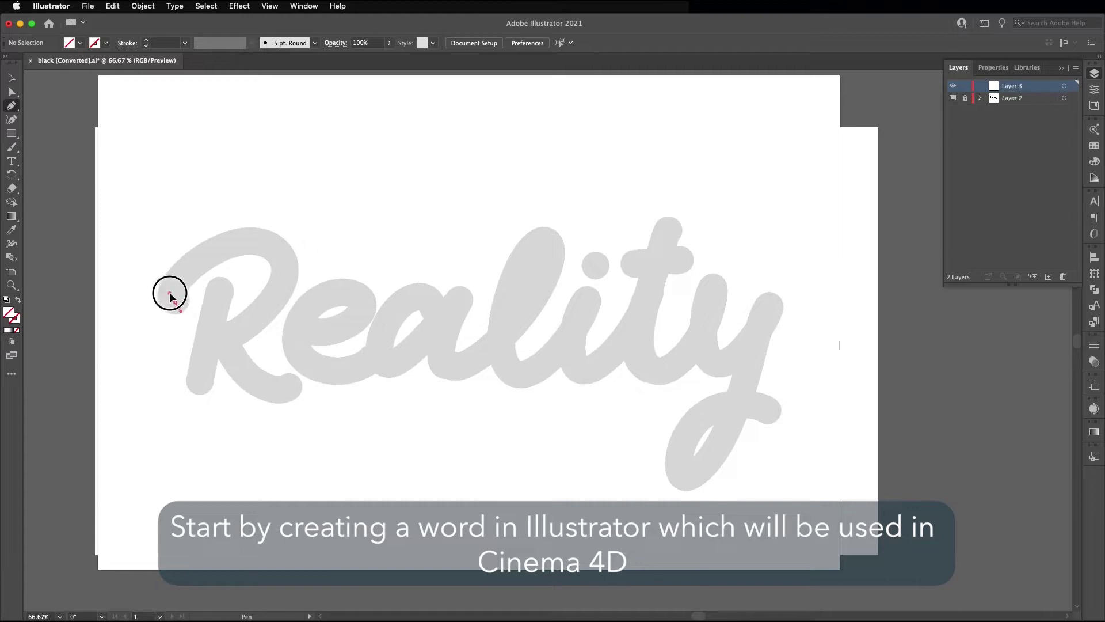
# Step: Trace the R's main stroke from its top-left down to its foot
pyautogui.click(214, 253)
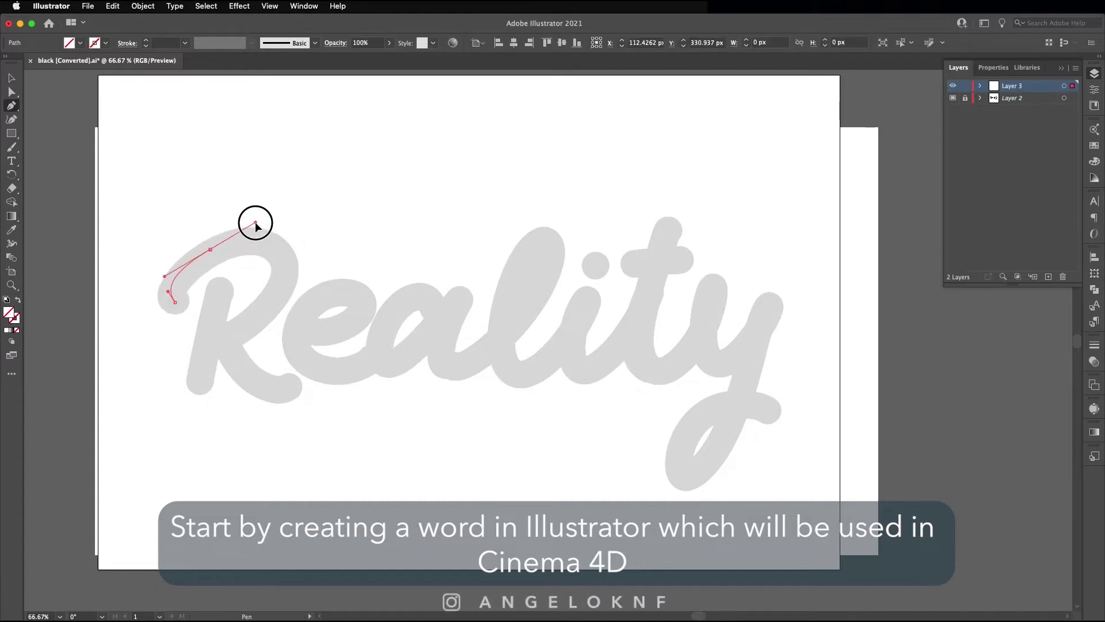
pyautogui.moveTo(249, 233); pyautogui.dragTo(250, 231)
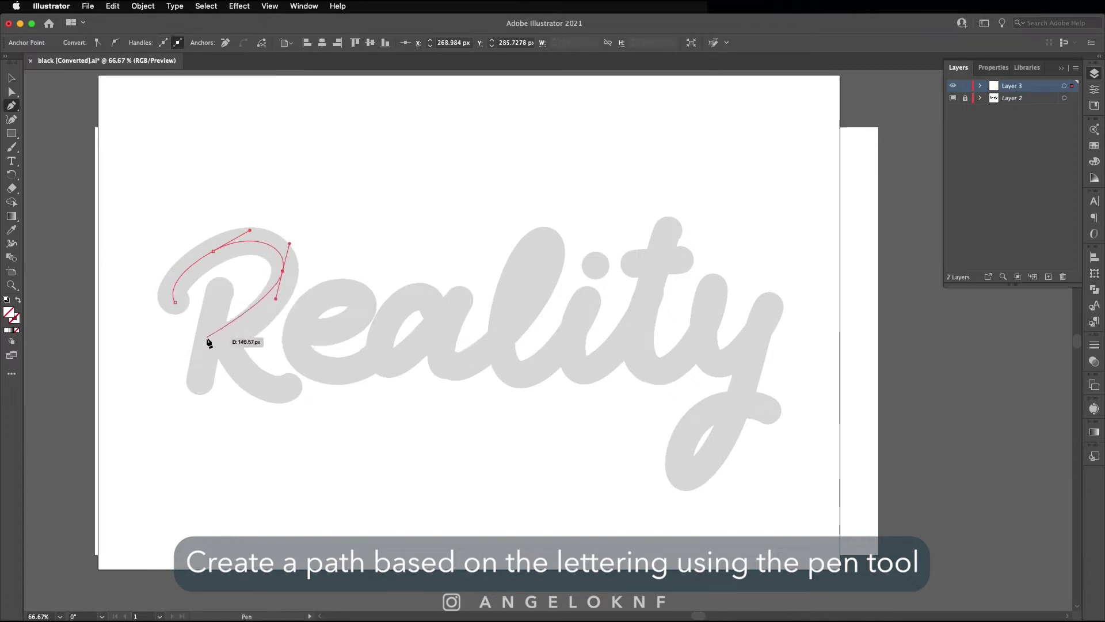
pyautogui.moveTo(214, 338); pyautogui.dragTo(216, 329)
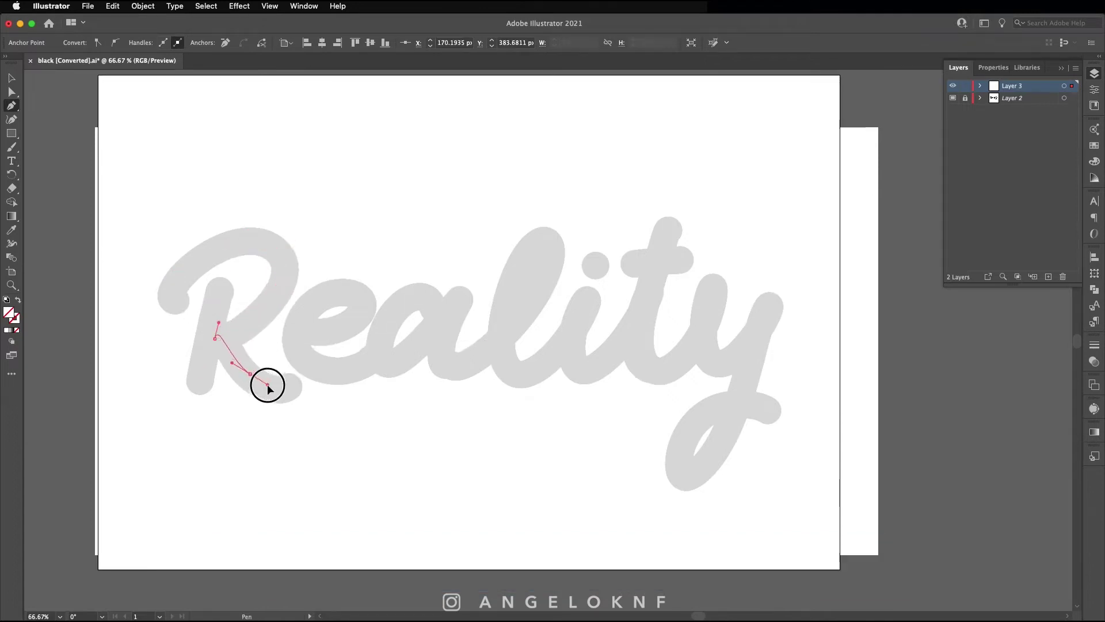
pyautogui.moveTo(337, 380); pyautogui.dragTo(337, 379)
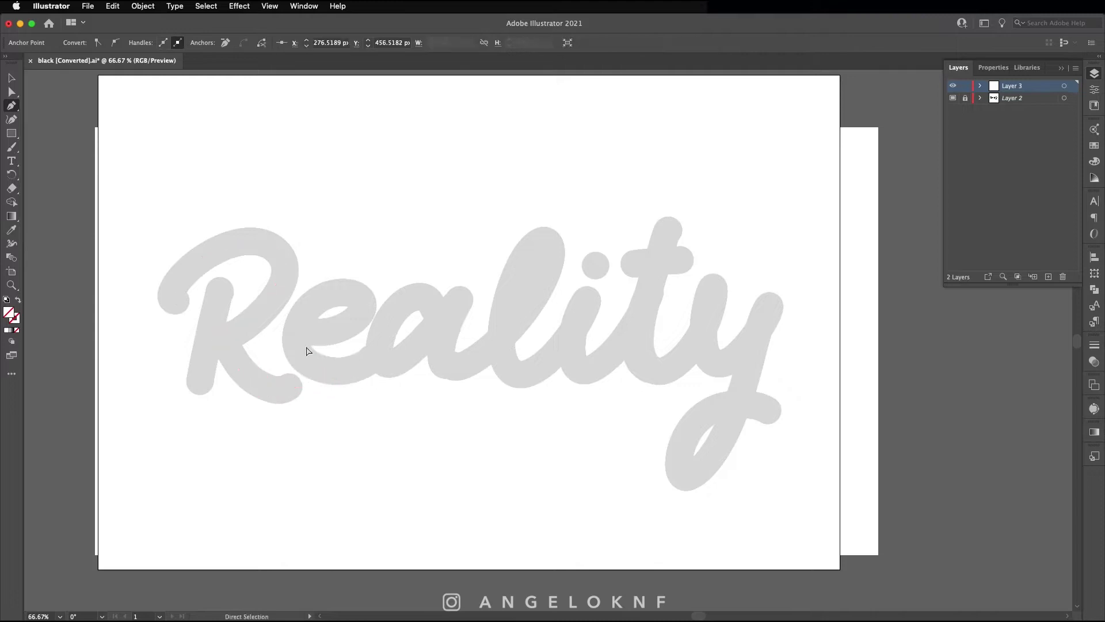
pyautogui.keyDown('ctrl'); pyautogui.click(177, 221); pyautogui.keyUp('ctrl')
# Step: Trace the R's leg as one path flowing on through the e
pyautogui.click(218, 292)
pyautogui.moveTo(202, 380); pyautogui.dragTo(198, 395)
pyautogui.keyDown('ctrl'); pyautogui.click(205, 407); pyautogui.keyUp('ctrl')
pyautogui.moveTo(300, 331); pyautogui.dragTo(312, 336)
pyautogui.moveTo(364, 304); pyautogui.dragTo(370, 271)
pyautogui.moveTo(394, 320); pyautogui.dragTo(440, 305)
# Step: Trace centre-line paths through the a, the l loop and the i
pyautogui.keyDown('ctrl'); pyautogui.click(427, 292); pyautogui.keyUp('ctrl')
pyautogui.moveTo(381, 332); pyautogui.dragTo(429, 338)
pyautogui.moveTo(460, 303); pyautogui.dragTo(460, 297)
pyautogui.moveTo(445, 363); pyautogui.dragTo(495, 366)
pyautogui.moveTo(551, 224); pyautogui.dragTo(535, 238)
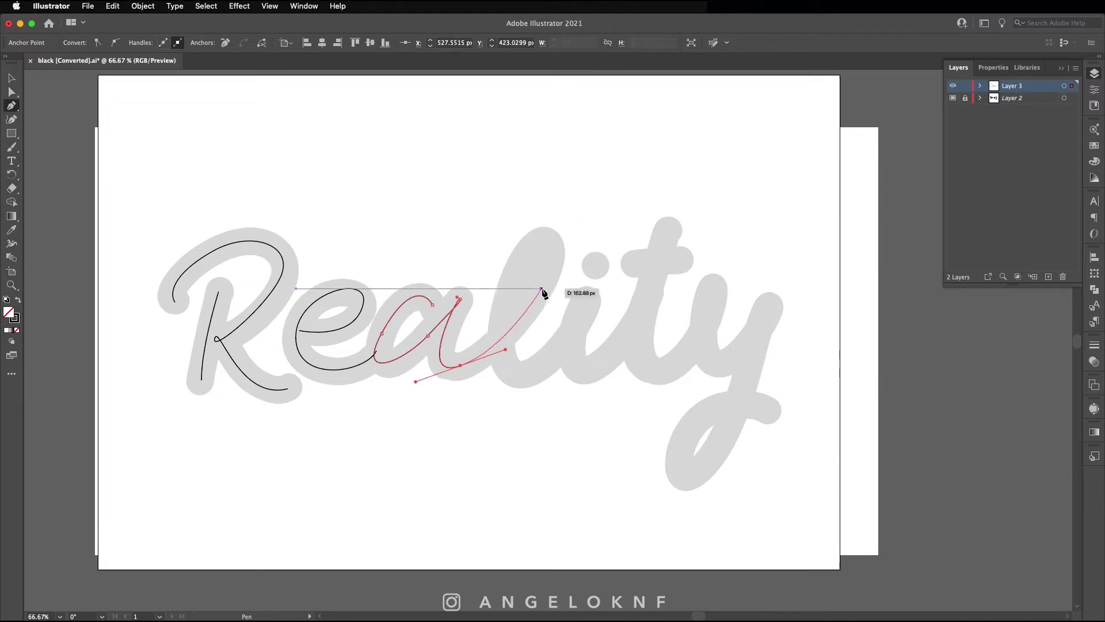
pyautogui.moveTo(514, 369); pyautogui.dragTo(534, 393)
pyautogui.moveTo(588, 299); pyautogui.dragTo(577, 296)
pyautogui.moveTo(585, 369); pyautogui.dragTo(607, 365)
# Step: Trace the t, u and y, ending the path at the y's tail
pyautogui.moveTo(667, 236); pyautogui.dragTo(668, 235)
pyautogui.moveTo(649, 369); pyautogui.dragTo(654, 370)
pyautogui.moveTo(714, 290); pyautogui.dragTo(716, 284)
pyautogui.moveTo(718, 366); pyautogui.dragTo(741, 368)
pyautogui.moveTo(775, 292); pyautogui.dragTo(768, 292)
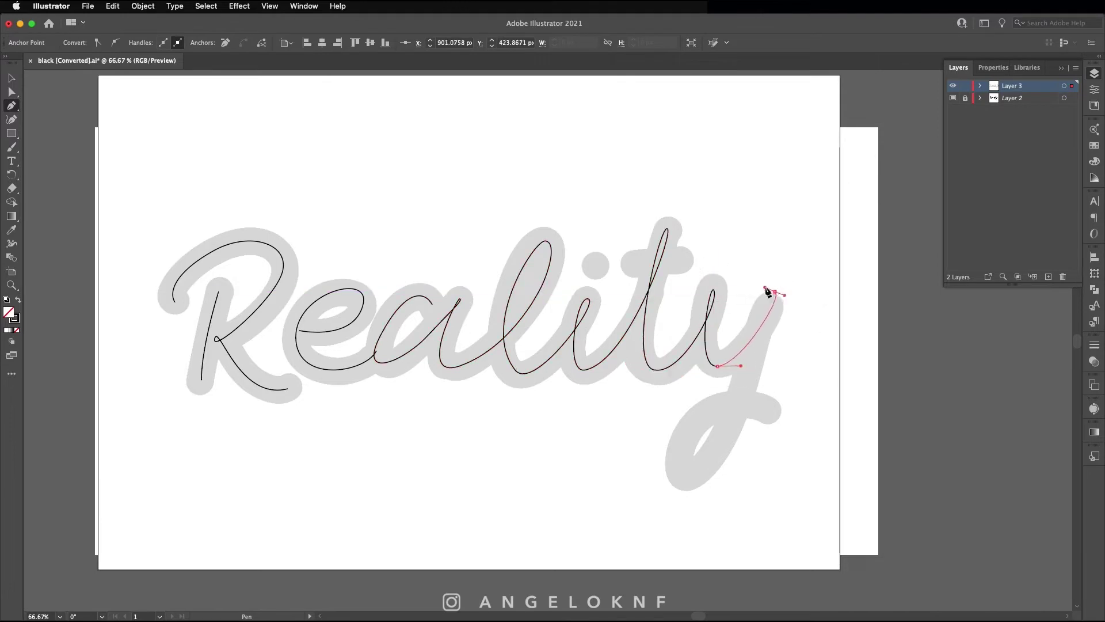
pyautogui.moveTo(686, 474); pyautogui.dragTo(720, 472)
pyautogui.moveTo(763, 409); pyautogui.dragTo(817, 424)
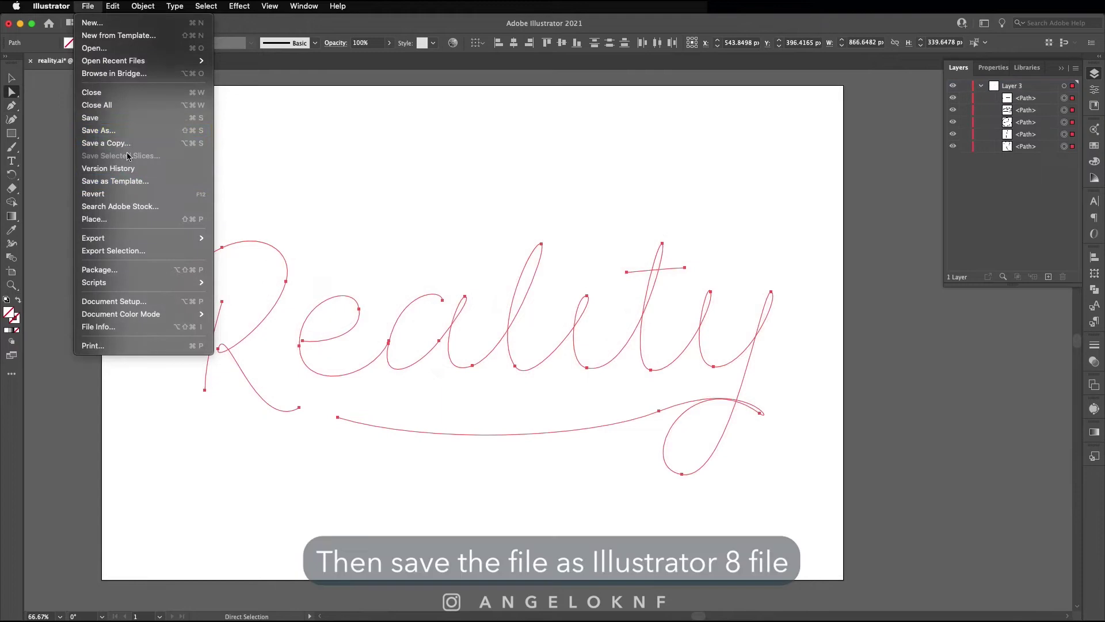
# Step: Save the paths as reality.ai in Illustrator 8 format
pyautogui.click(98, 130)
pyautogui.press('Return')
pyautogui.click(536, 161)
pyautogui.click(493, 314)
pyautogui.click(685, 469)
pyautogui.click(662, 343)
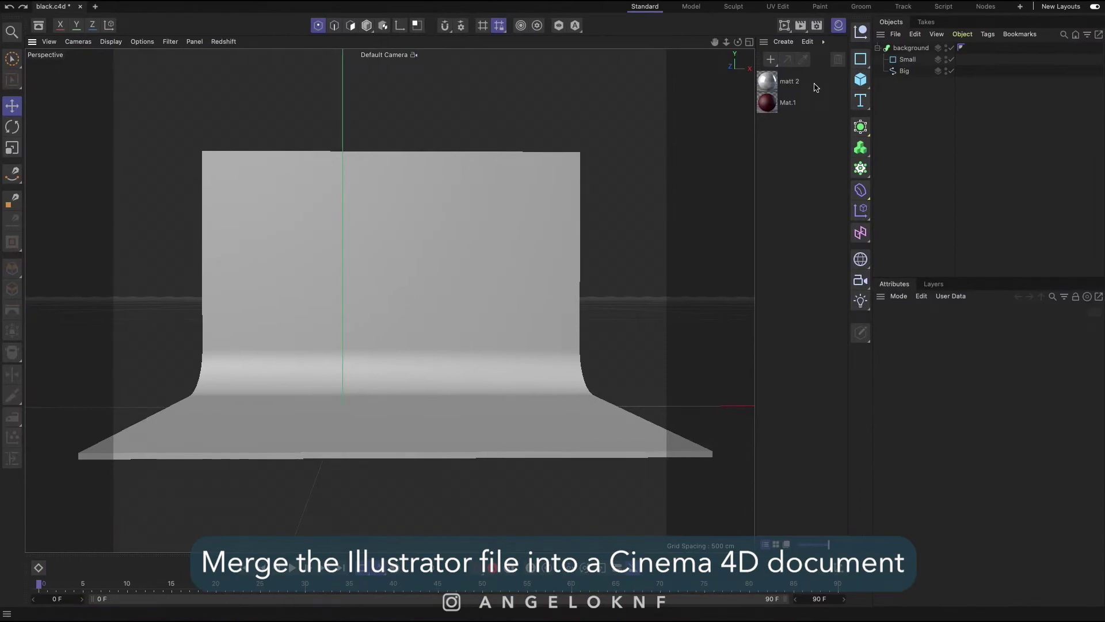
# Step: Merge reality.ai into the Cinema 4D backdrop scene with default import settings
pyautogui.click(896, 35)
pyautogui.click(932, 51)
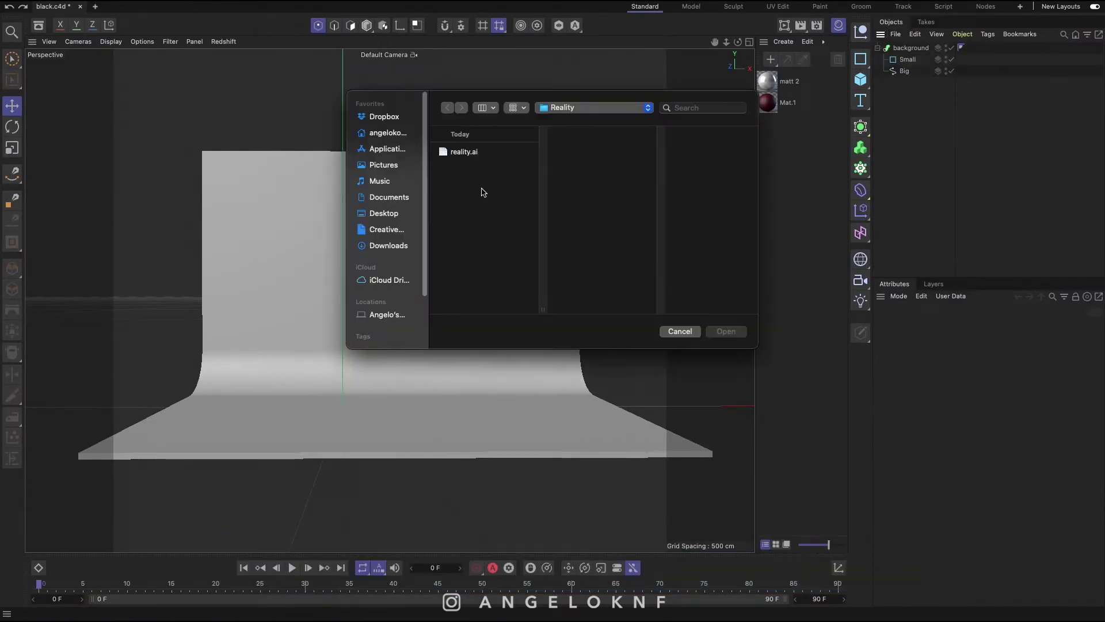
pyautogui.click(726, 332)
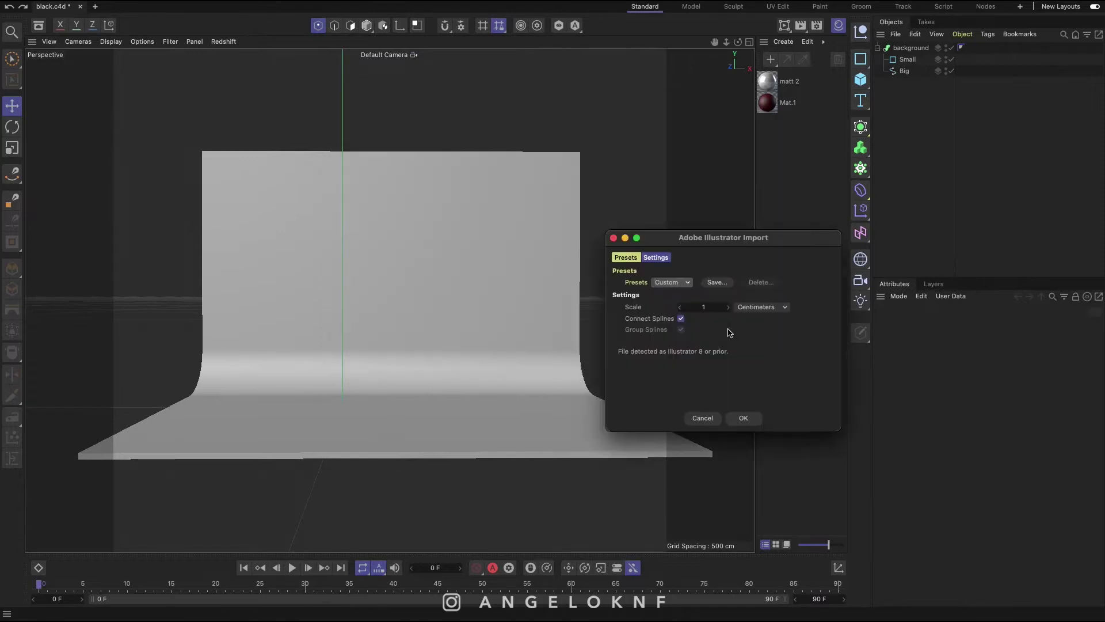
pyautogui.click(743, 419)
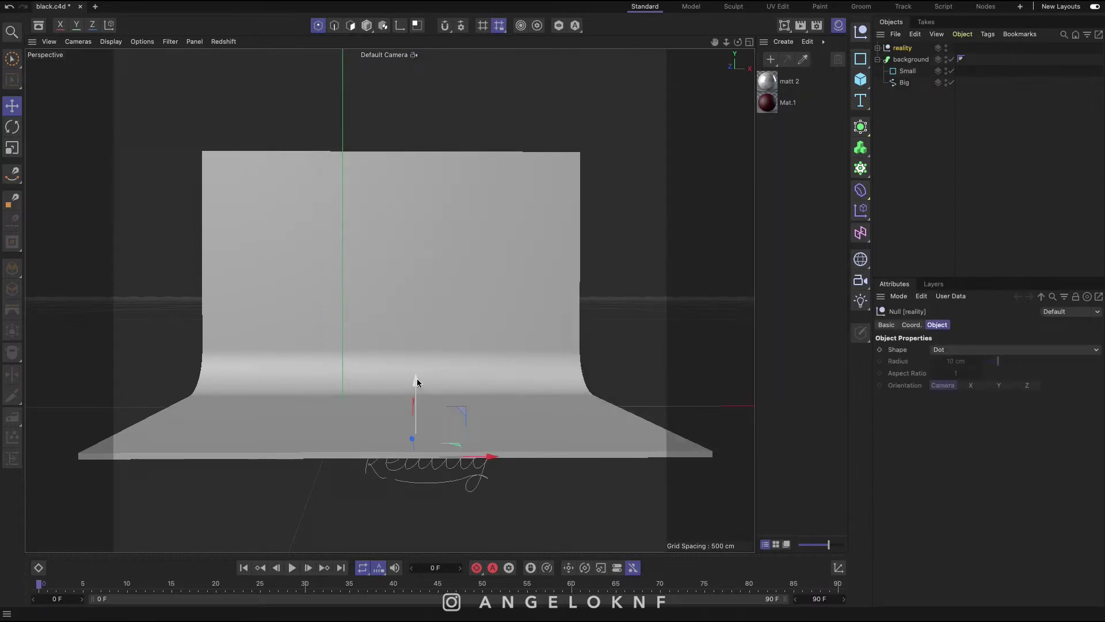
# Step: Raise the lettering in front of the backdrop, centre it and enlarge it
pyautogui.moveTo(417, 383); pyautogui.dragTo(415, 271)
pyautogui.moveTo(458, 333); pyautogui.dragTo(449, 313)
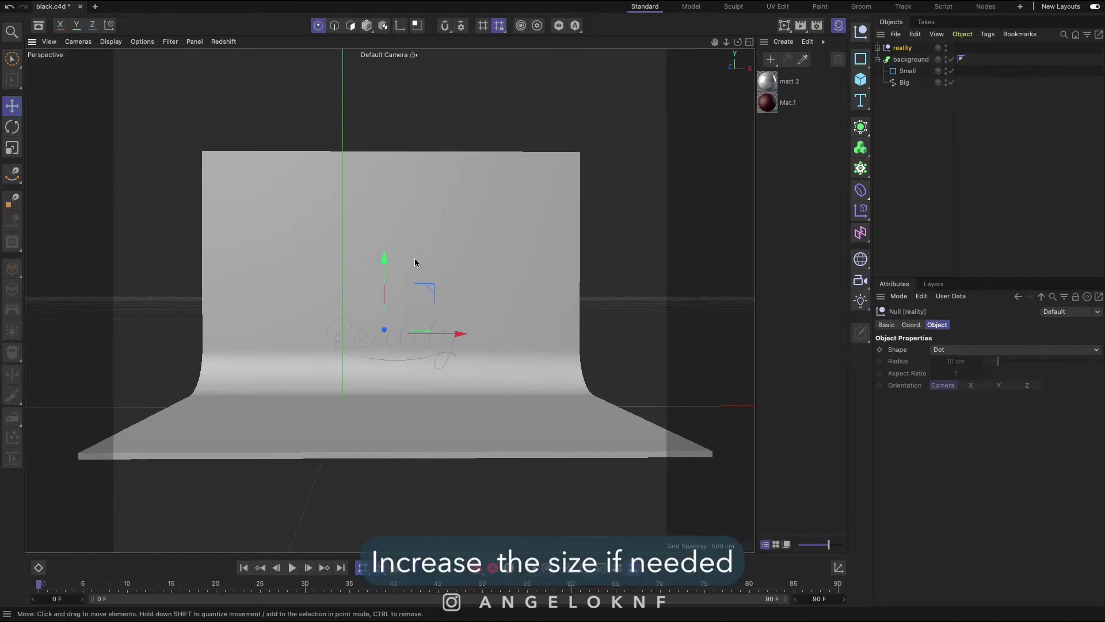
pyautogui.moveTo(445, 267); pyautogui.dragTo(462, 230)
# Step: Move the paths out of the reality group and delete the empty group
pyautogui.click(914, 61)
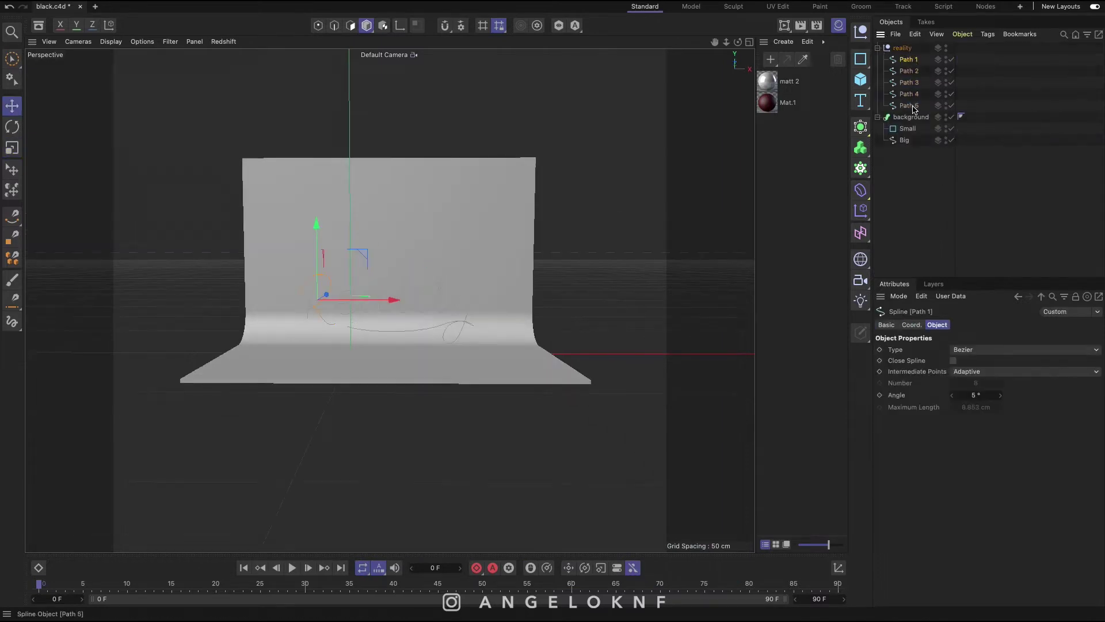
pyautogui.moveTo(907, 67); pyautogui.dragTo(910, 89)
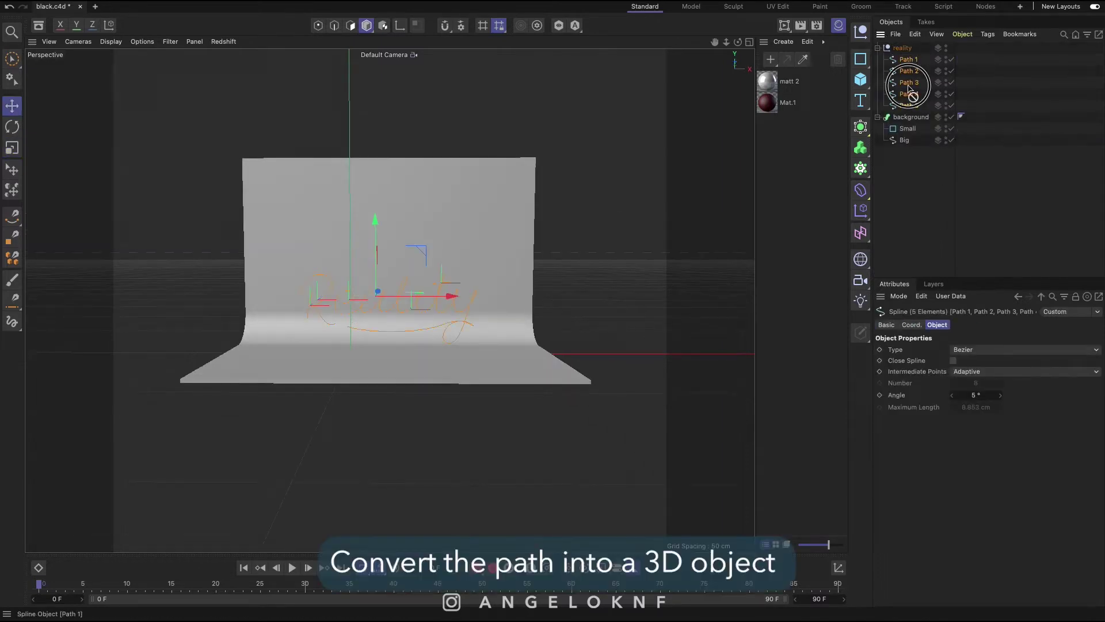
pyautogui.click(909, 49)
pyautogui.press('Delete')
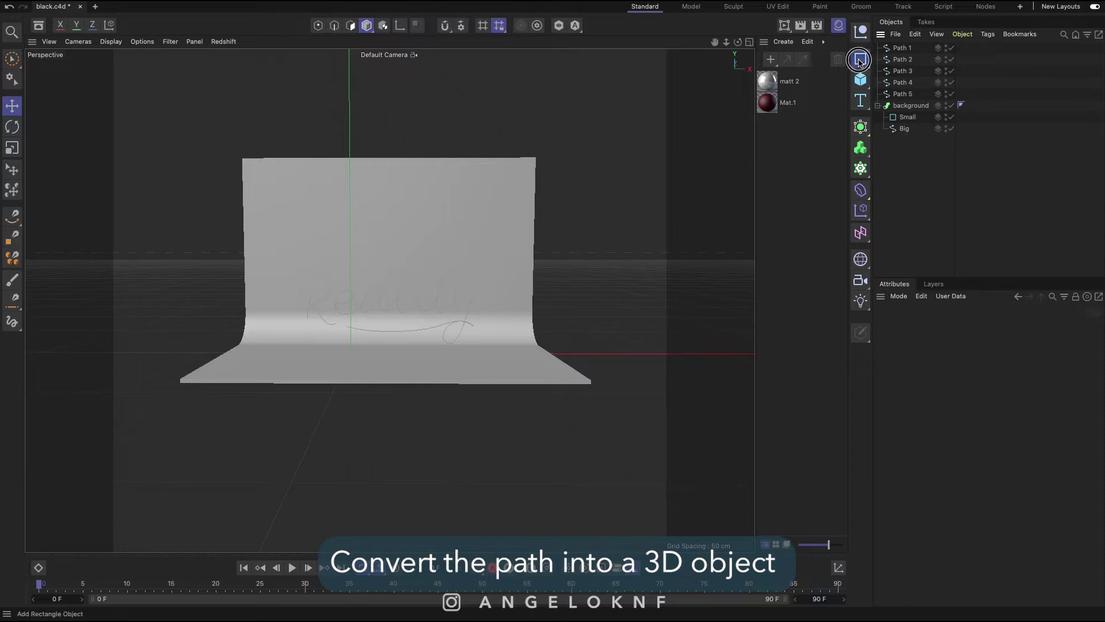
# Step: Add a Circle spline and a Sweep, using the circle as the profile
pyautogui.click(973, 73)
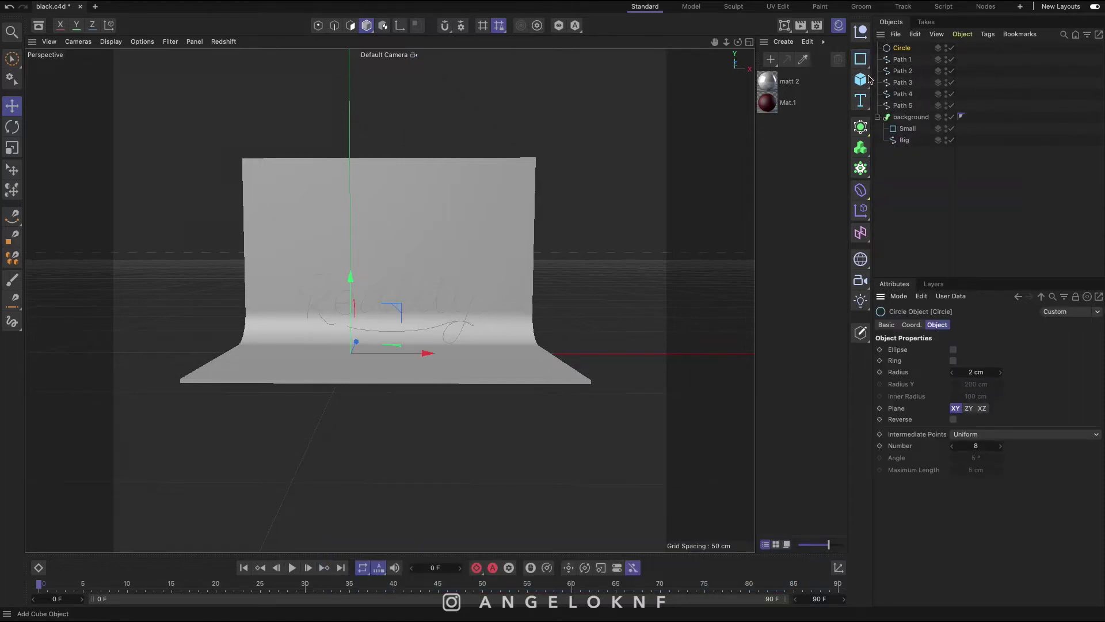
pyautogui.click(861, 127)
pyautogui.click(1010, 190)
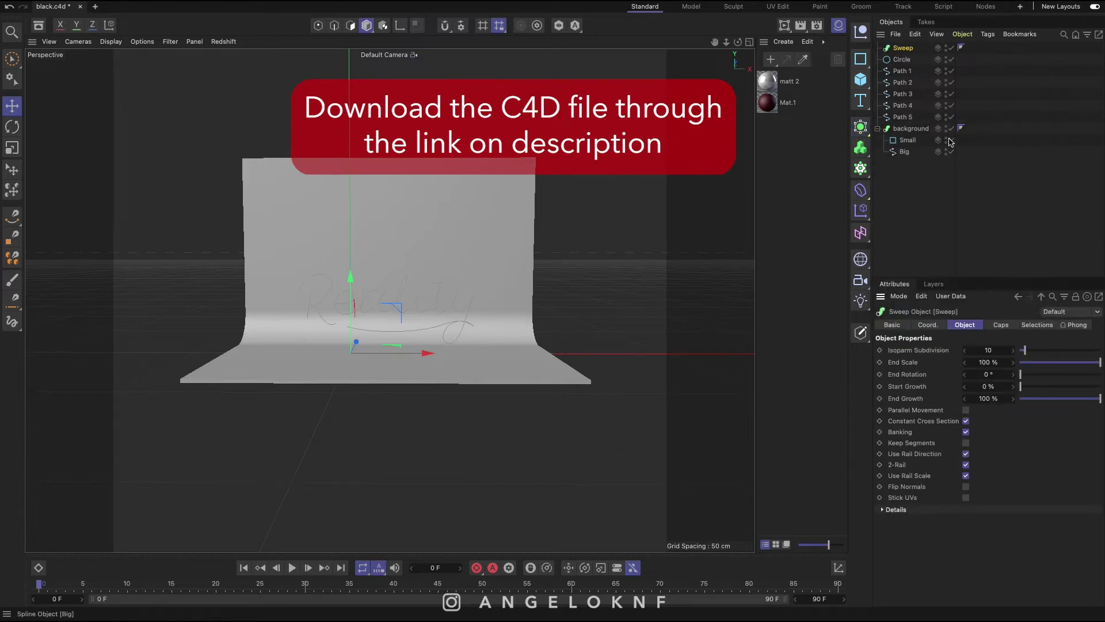
pyautogui.moveTo(903, 51); pyautogui.dragTo(912, 75)
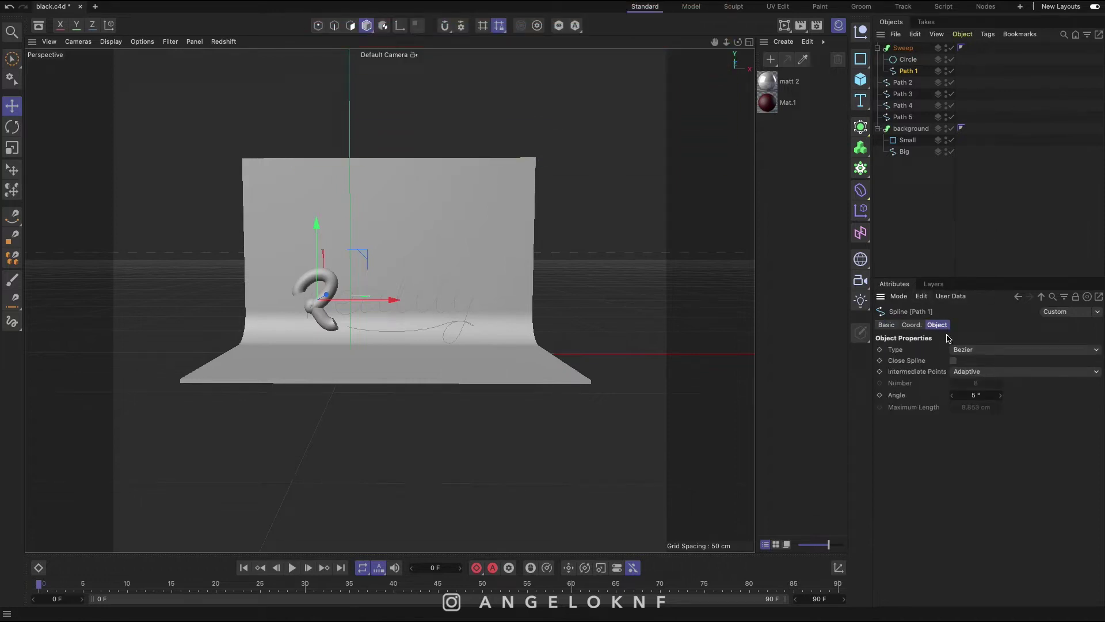
# Step: Split the sweep so each lettering path gets its own round tube
pyautogui.click(993, 326)
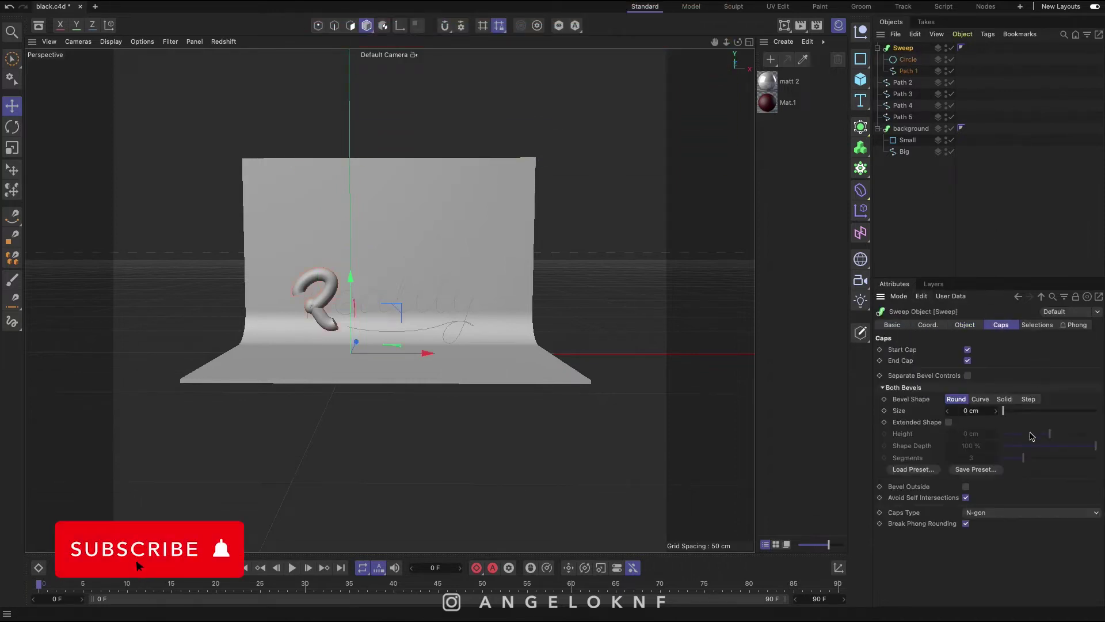
pyautogui.click(913, 72)
pyautogui.click(904, 50)
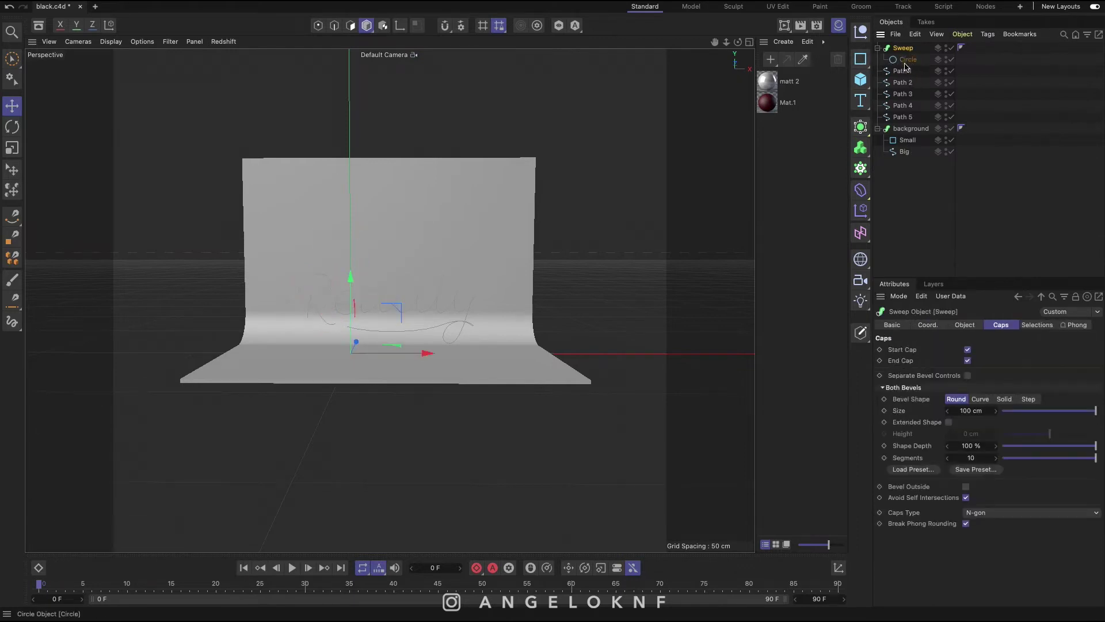
pyautogui.click(909, 208)
# Step: Select the first sweep tube and orbit to inspect the tubes' depth
pyautogui.scroll(3, 434, 305)
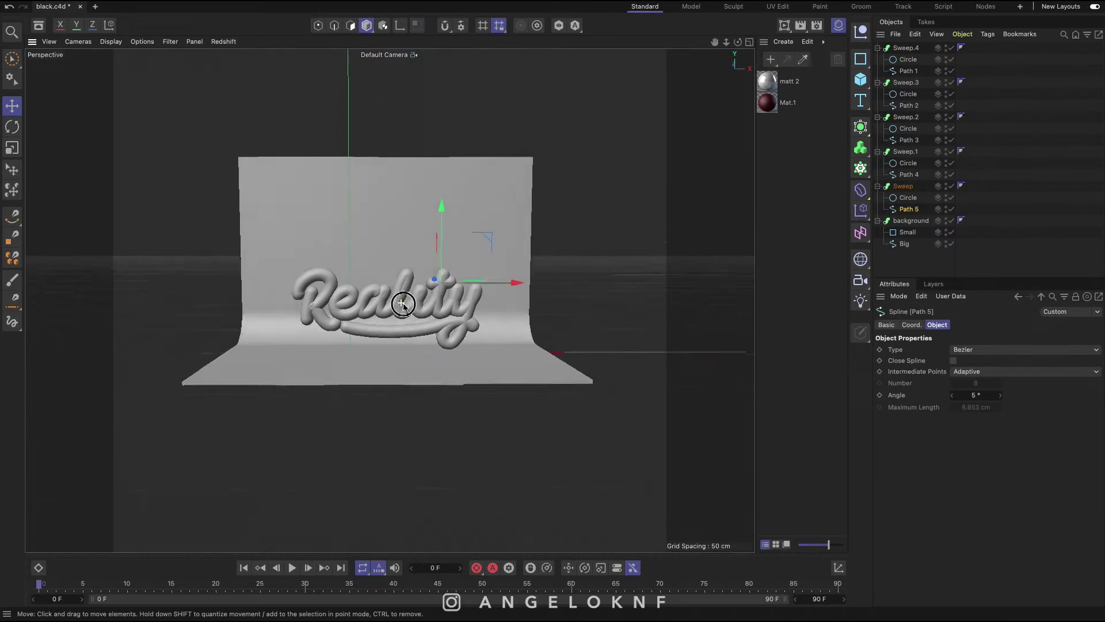
pyautogui.scroll(2, 434, 305)
pyautogui.scroll(1, 448, 315)
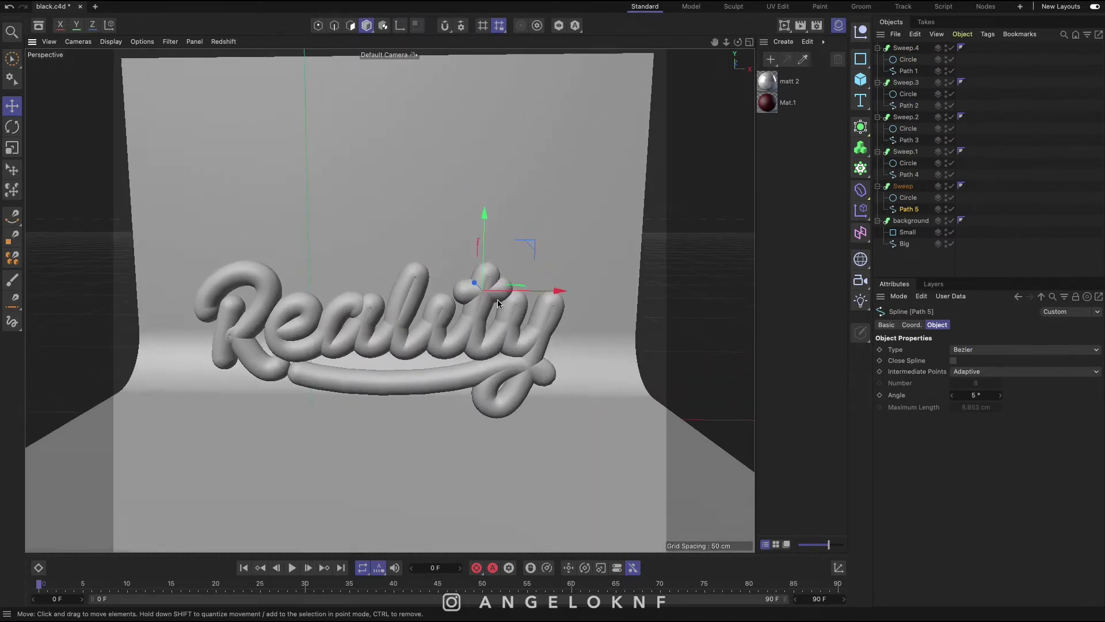
pyautogui.click(914, 187)
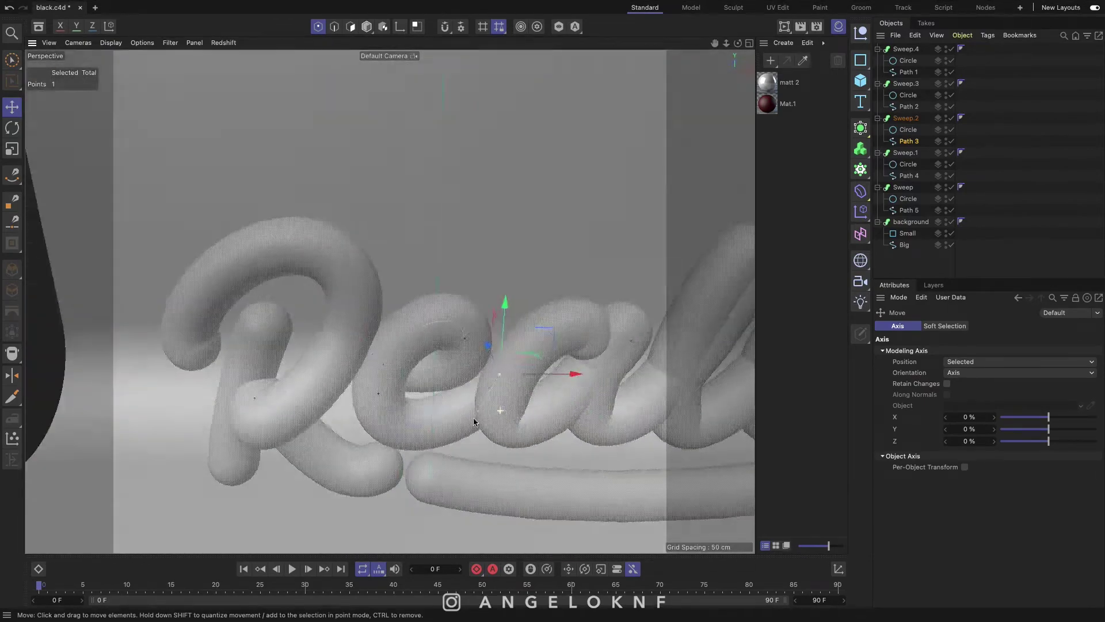
pyautogui.moveTo(474, 422)
pyautogui.keyDown('alt'); pyautogui.mouseDown()
pyautogui.moveTo(351, 370)
pyautogui.moveTo(207, 462)
pyautogui.moveTo(538, 366)
pyautogui.moveTo(519, 346)
pyautogui.moveTo(345, 383)
pyautogui.moveTo(513, 313)
pyautogui.mouseUp(); pyautogui.keyUp('alt')
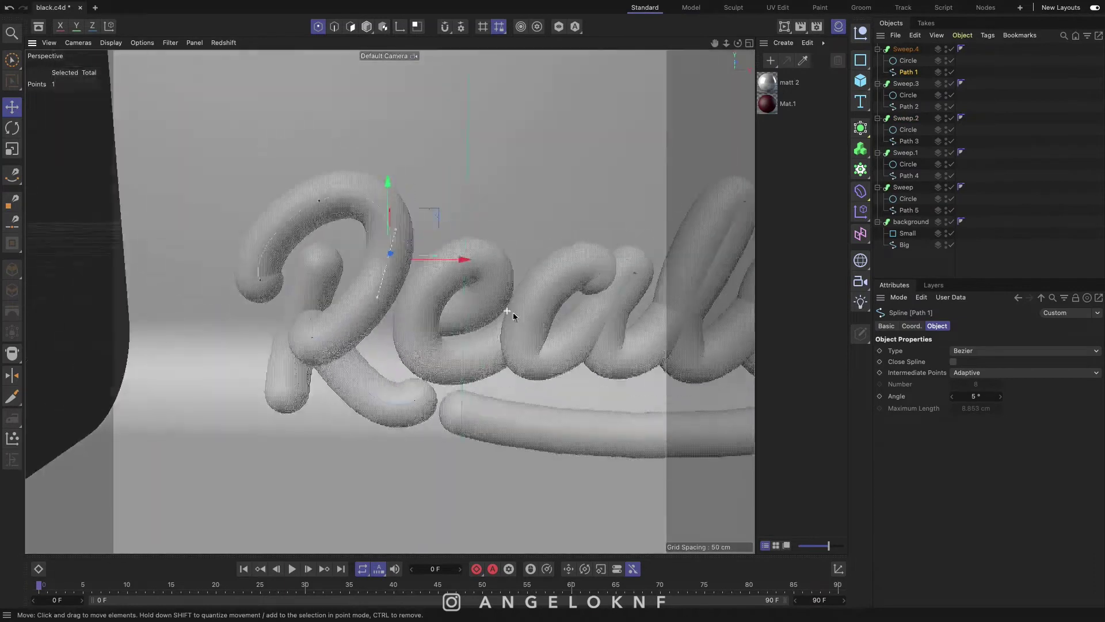
# Step: Reshape the Path 4 curve by moving its points
pyautogui.click(921, 175)
pyautogui.keyDown('alt'); pyautogui.moveTo(313, 313); pyautogui.dragTo(240, 324); pyautogui.keyUp('alt')
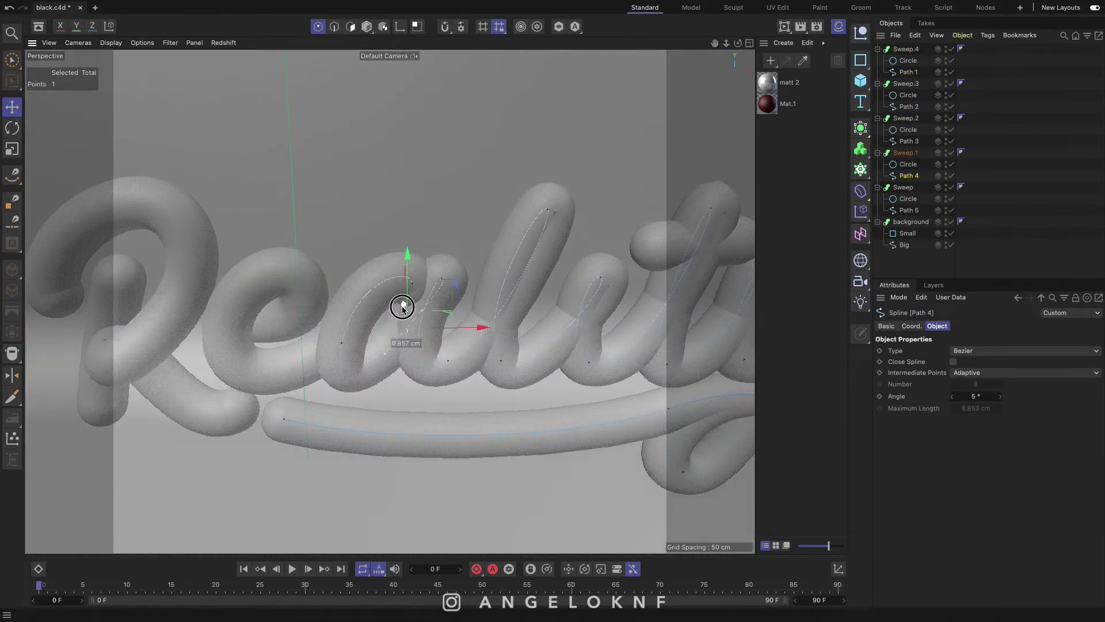
pyautogui.press('r')
pyautogui.press('e')
pyautogui.moveTo(429, 293)
pyautogui.keyDown('alt'); pyautogui.mouseDown()
pyautogui.moveTo(397, 311)
pyautogui.moveTo(346, 296)
pyautogui.moveTo(389, 320)
pyautogui.moveTo(370, 296)
pyautogui.moveTo(338, 338)
pyautogui.moveTo(358, 284)
pyautogui.moveTo(424, 264)
pyautogui.mouseUp(); pyautogui.keyUp('alt')
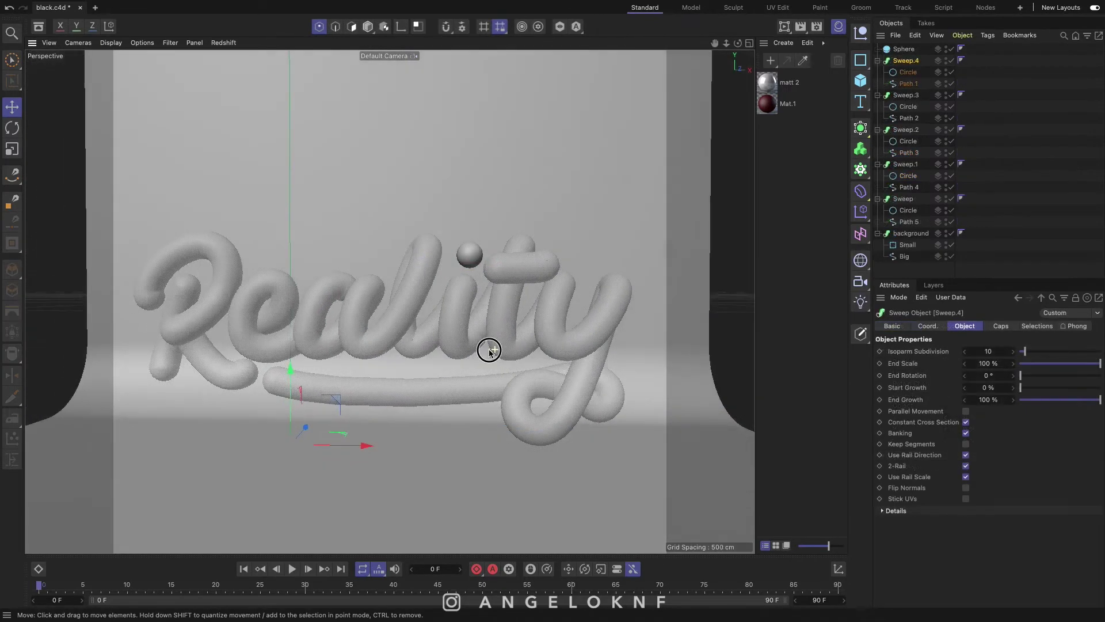
# Step: Apply matt 2 to the tubes and sphere, red Mat.1 to the backdrop, then preview the render
pyautogui.keyDown('alt'); pyautogui.moveTo(508, 348); pyautogui.dragTo(538, 357); pyautogui.keyUp('alt')
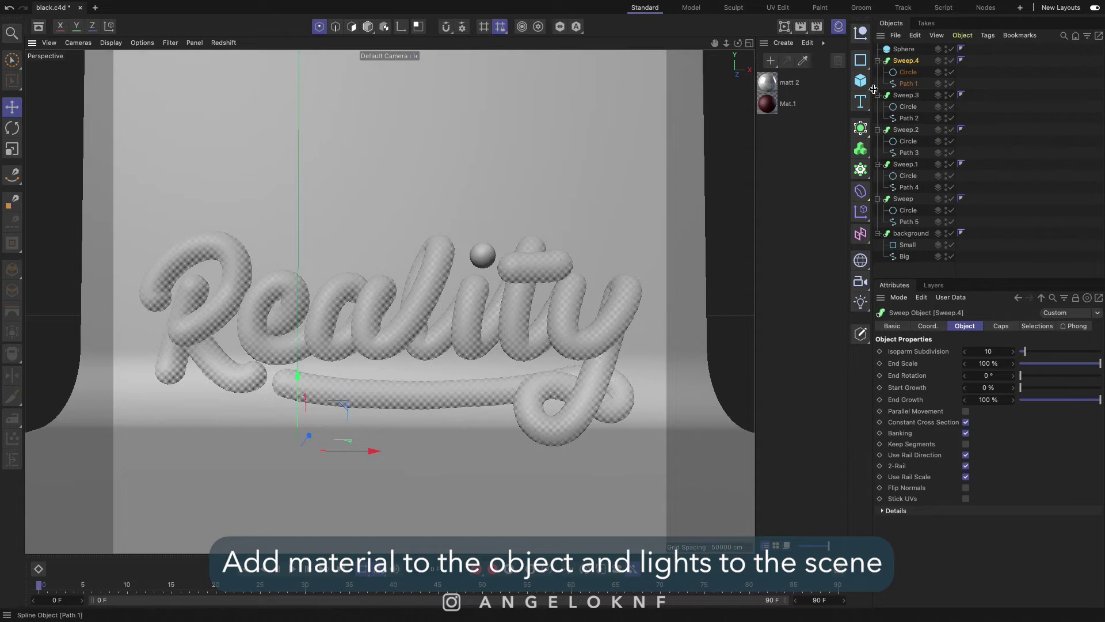
pyautogui.moveTo(767, 82)
pyautogui.mouseDown()
pyautogui.moveTo(906, 61)
pyautogui.moveTo(906, 164)
pyautogui.mouseUp()
pyautogui.moveTo(908, 239); pyautogui.dragTo(910, 234)
pyautogui.moveTo(767, 82); pyautogui.dragTo(904, 49)
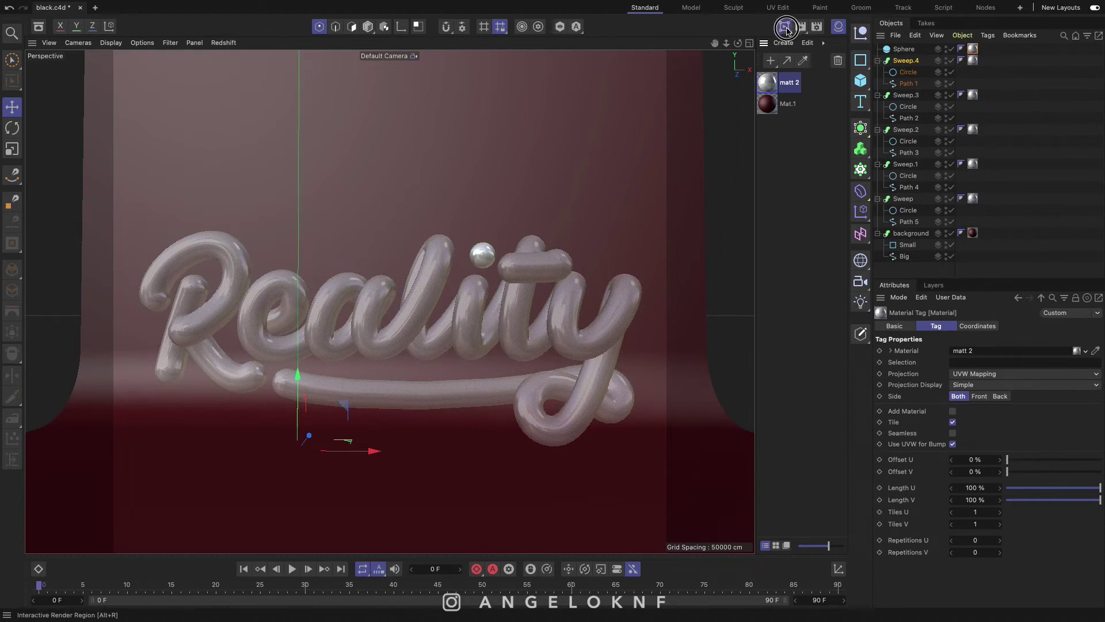
pyautogui.click(785, 27)
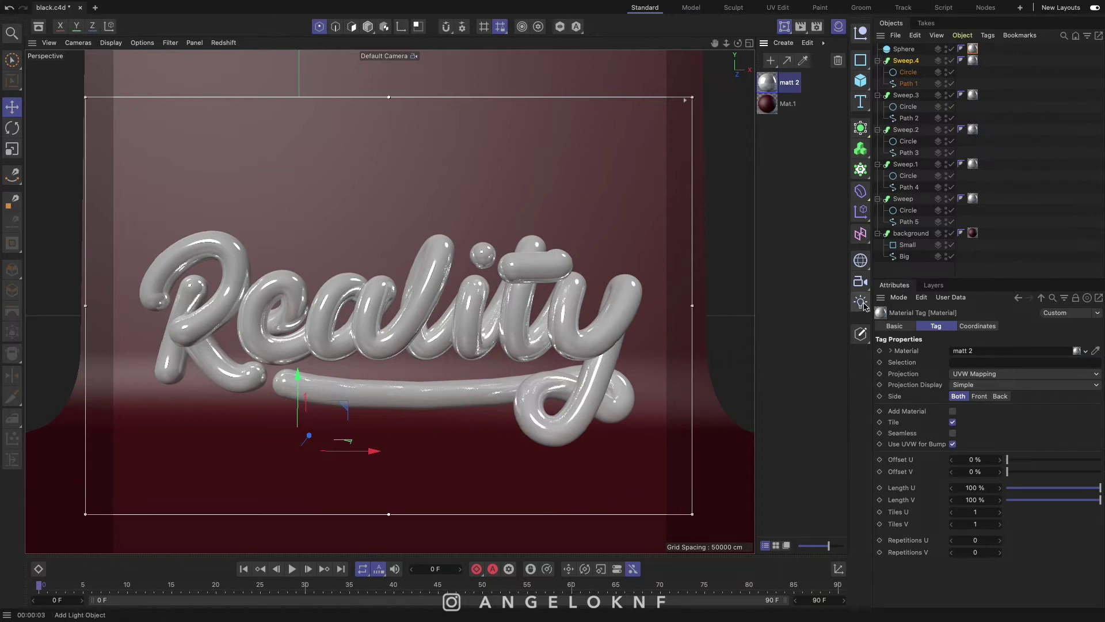
pyautogui.click(861, 302)
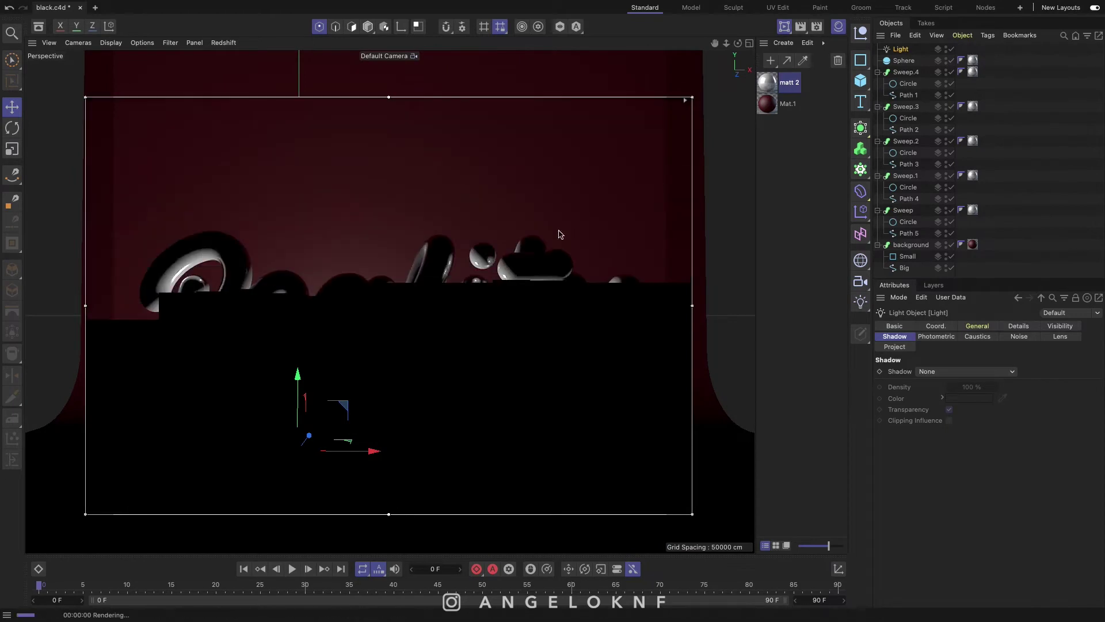
# Step: Raise the light above the lettering, give it soft shadows and duplicate it
pyautogui.moveTo(298, 374)
pyautogui.mouseDown()
pyautogui.moveTo(298, 131)
pyautogui.moveTo(277, 203)
pyautogui.mouseUp()
pyautogui.click(967, 371)
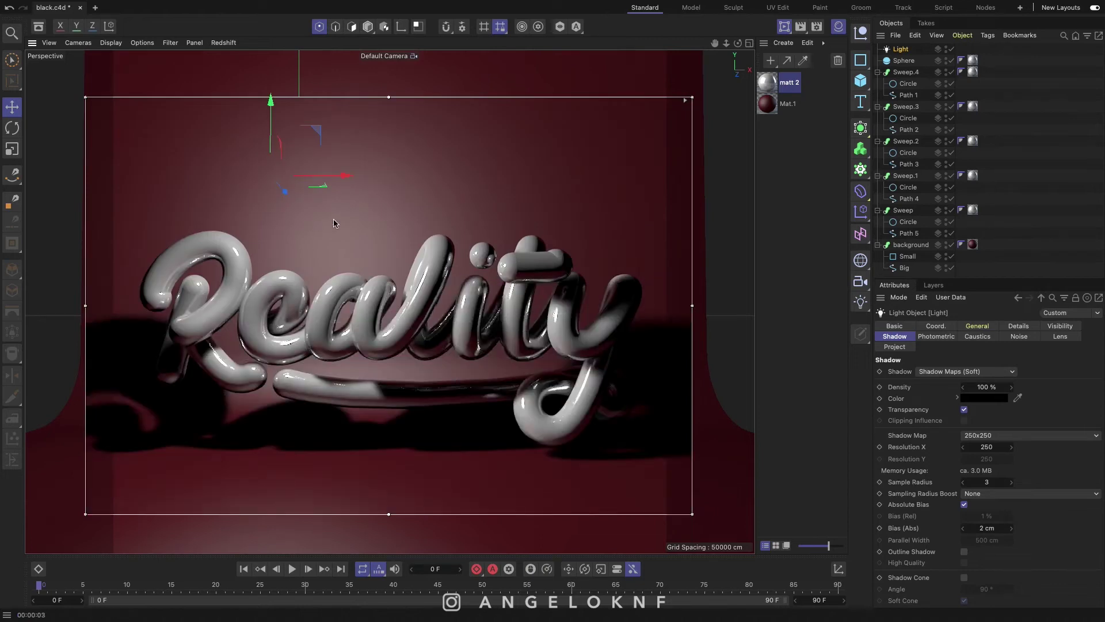
pyautogui.hotkey('ctrl', 'c')
pyautogui.hotkey('ctrl', 'v')
# Step: Frame and orbit the view to check both lights and select the second
pyautogui.press('o')
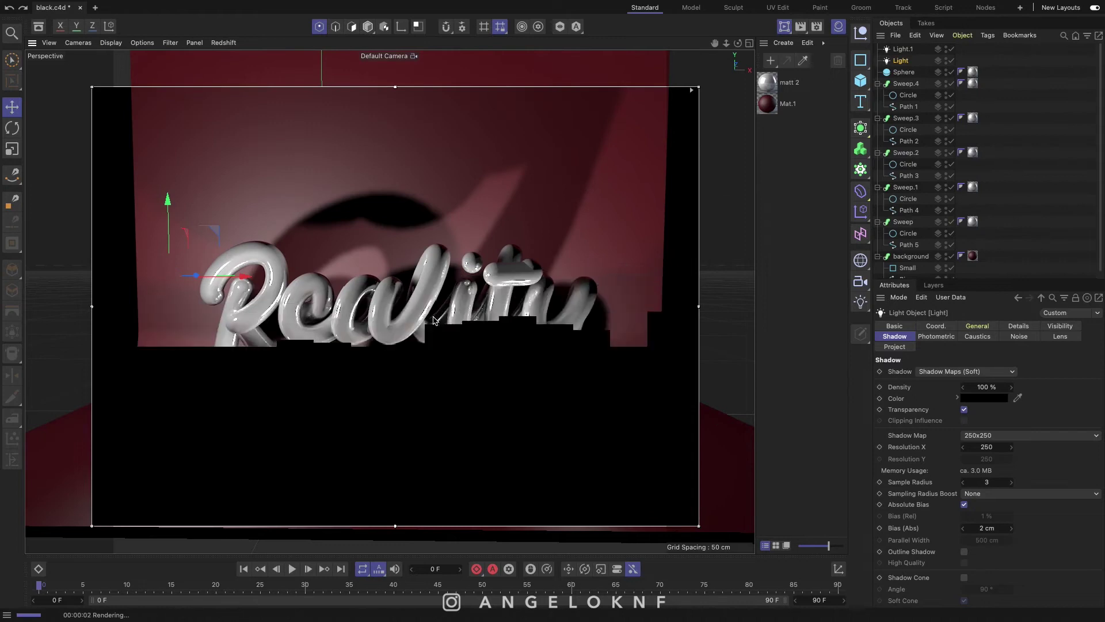
pyautogui.scroll(-5, 436, 312)
pyautogui.keyDown('alt'); pyautogui.moveTo(518, 369); pyautogui.dragTo(377, 459); pyautogui.keyUp('alt')
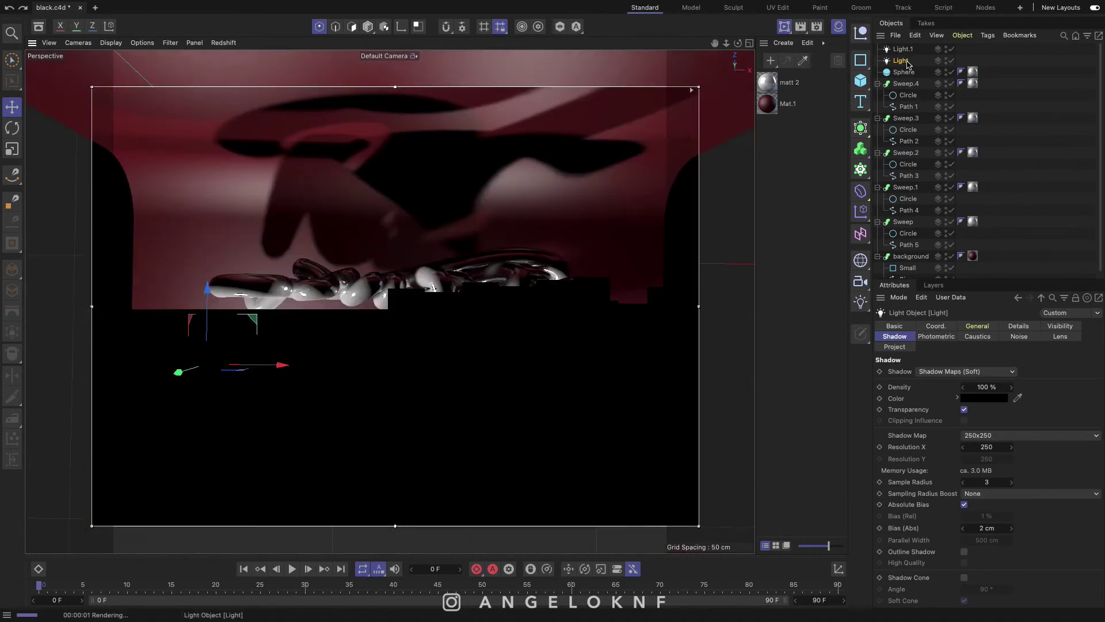
pyautogui.press('Up')
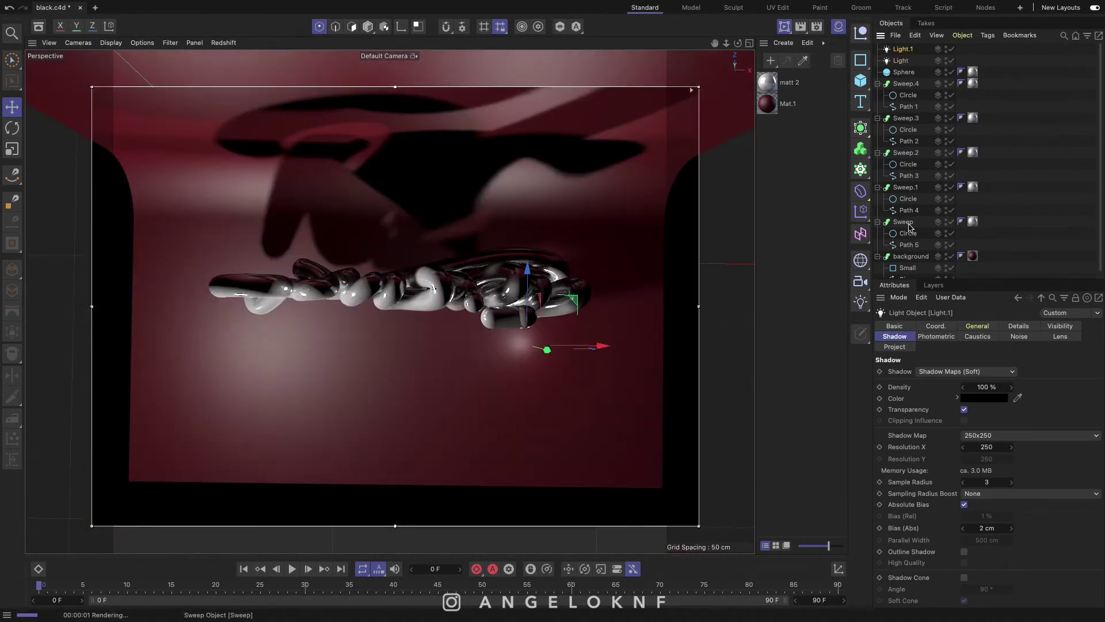
# Step: Select all objects, lift the whole scene slightly, and reframe on the lettering
pyautogui.hotkey('ctrl', 'a')
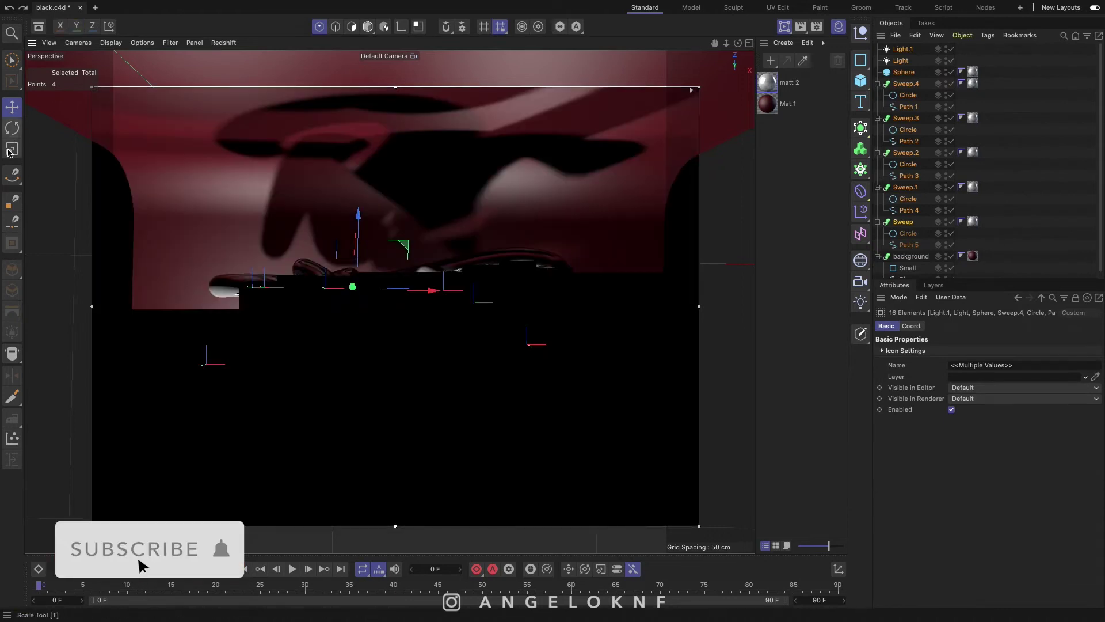
pyautogui.press('Return')
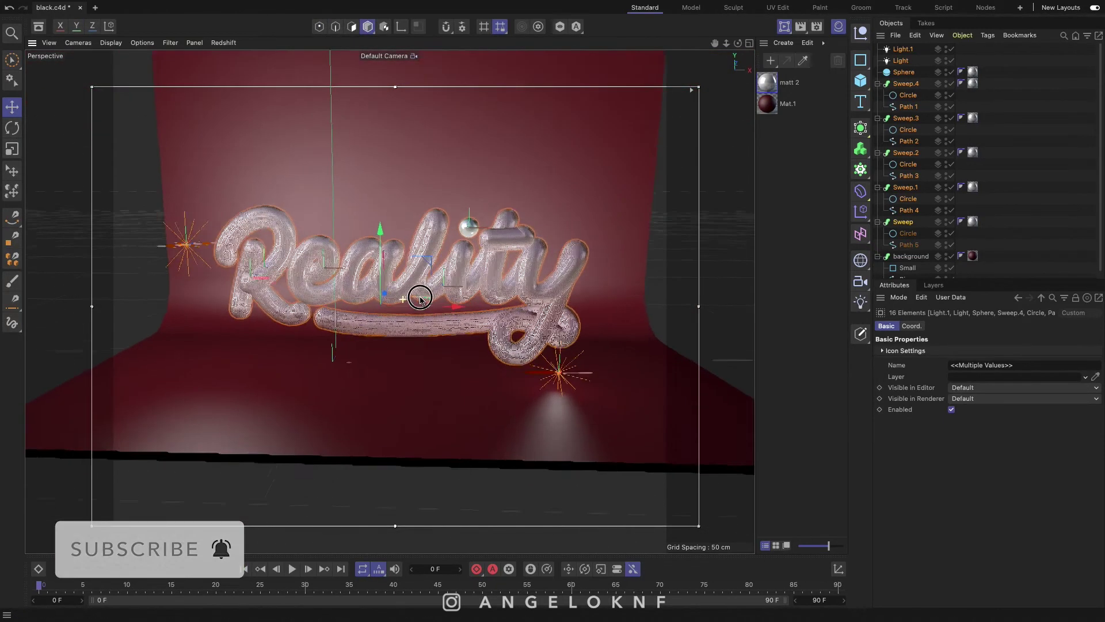
pyautogui.moveTo(379, 244); pyautogui.dragTo(379, 242)
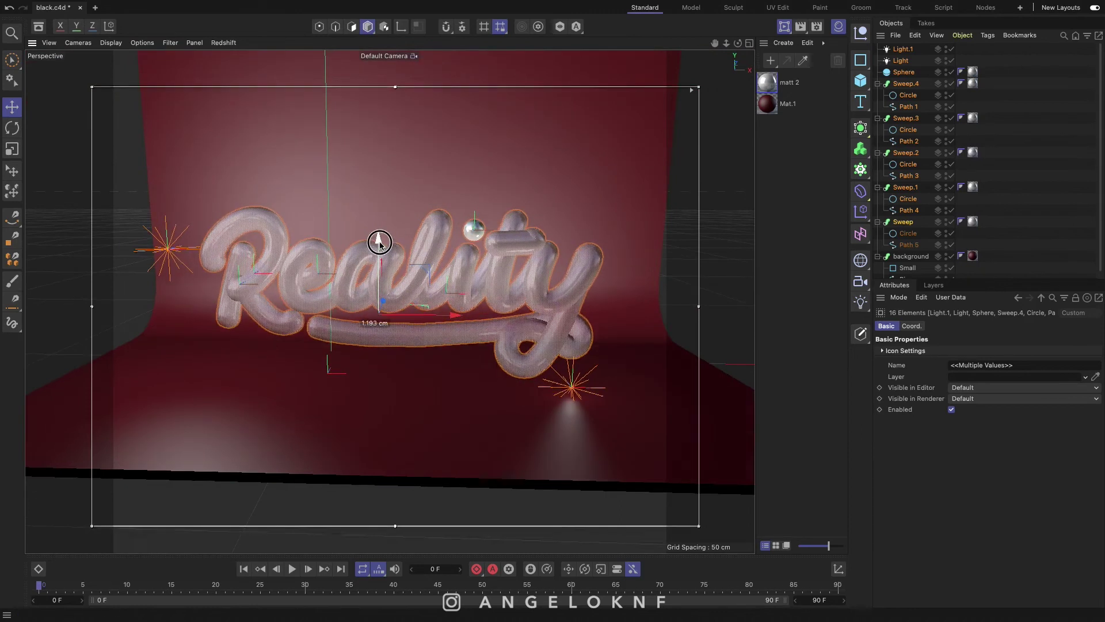
pyautogui.scroll(2, 382, 239)
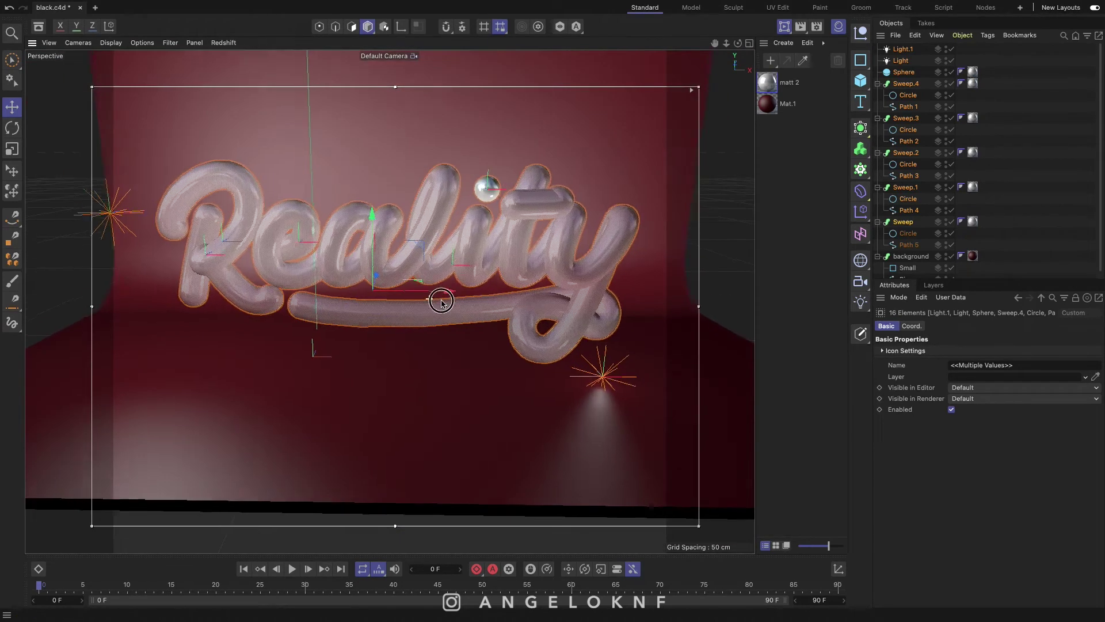
pyautogui.keyDown('alt'); pyautogui.moveTo(442, 301); pyautogui.dragTo(440, 347); pyautogui.keyUp('alt')
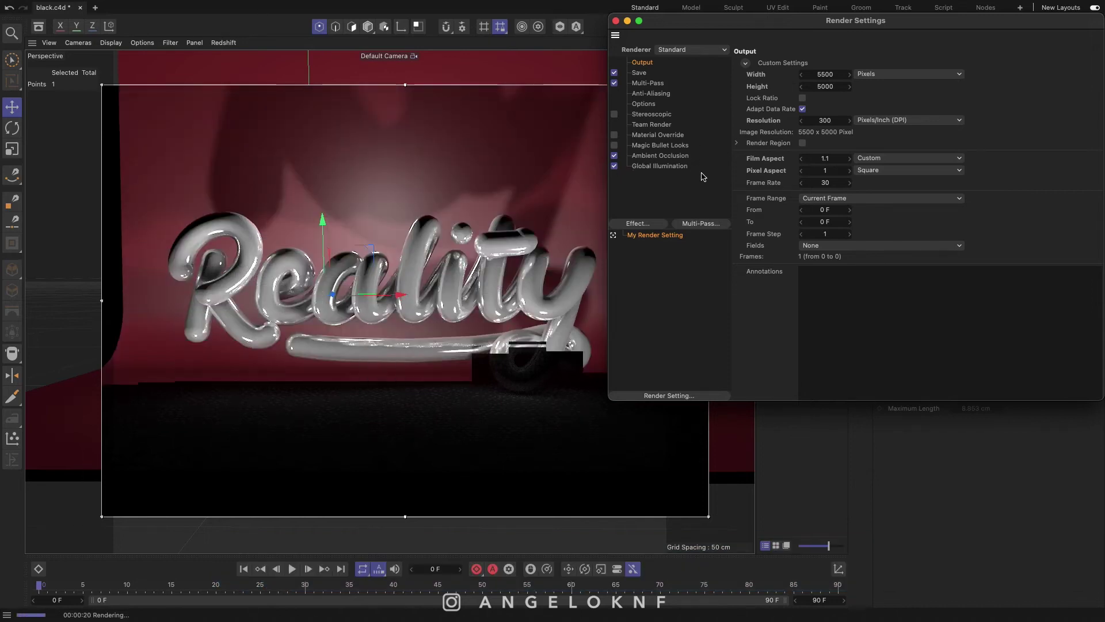
# Step: Uncheck Ambient Occlusion in Render Settings, leaving Global Illumination on
pyautogui.click(614, 156)
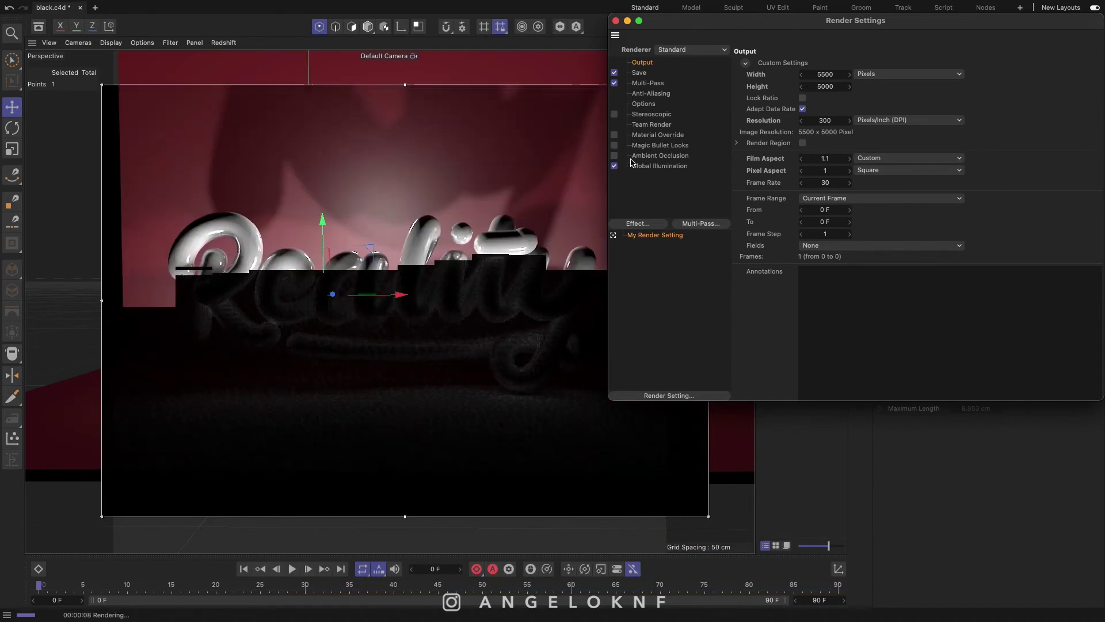